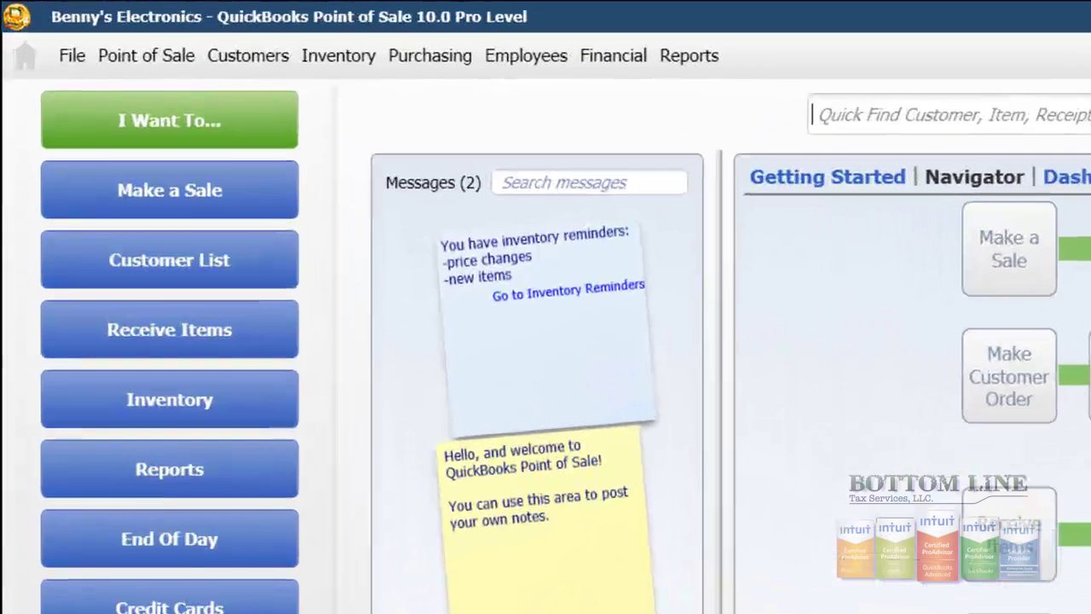
- Open File > Preferences > Company, showing the General page of Company Preferences
key(alt+f)
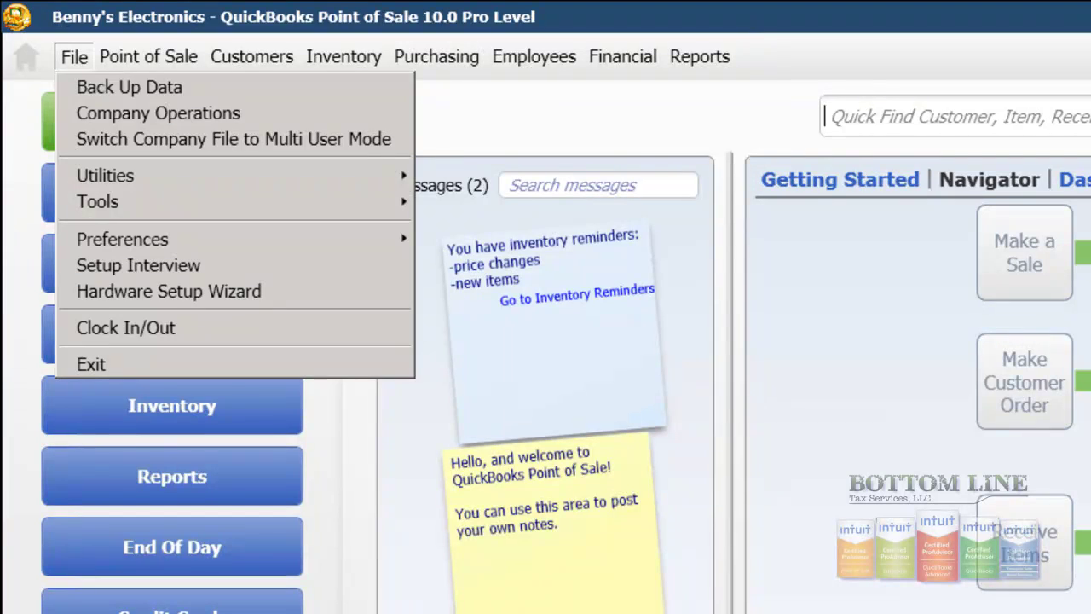
mouse_move(122, 239)
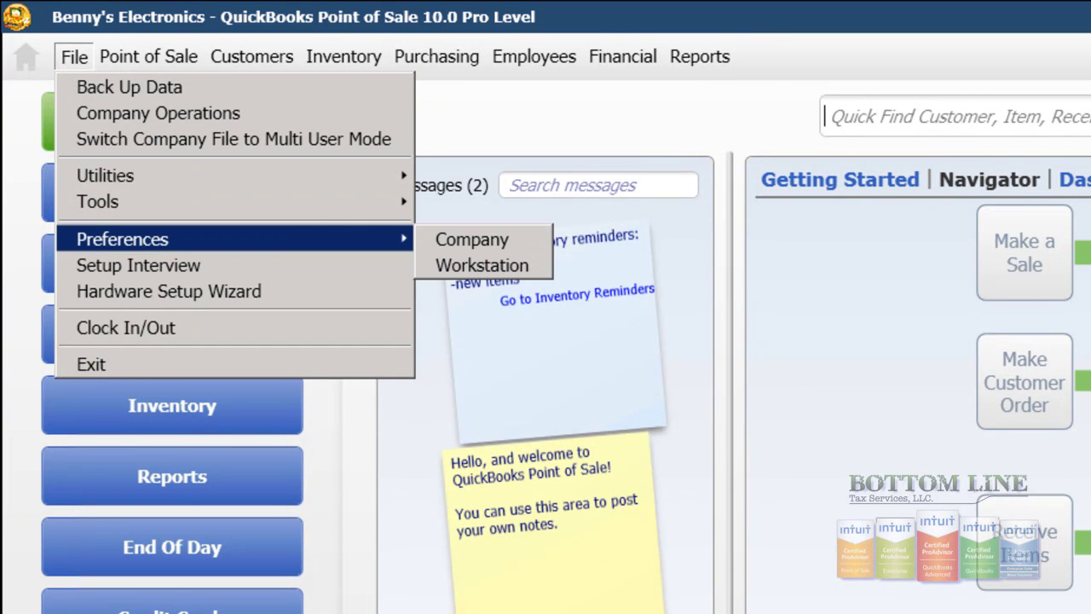
key(Right)
key(Return)
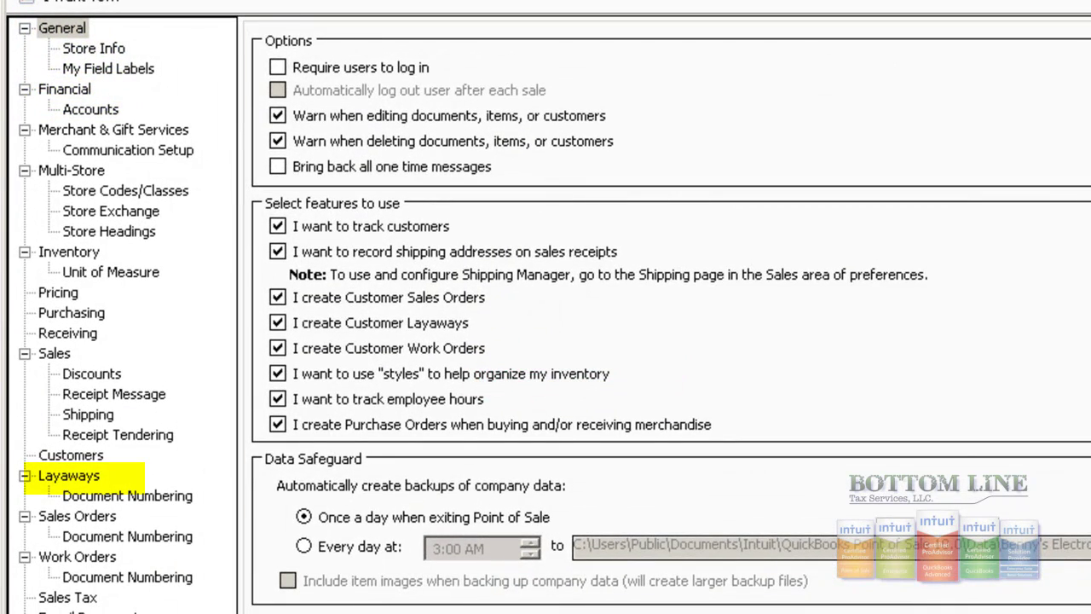
- Set the layaway required initial deposit to 30% in the Layaways preferences
click(68, 475)
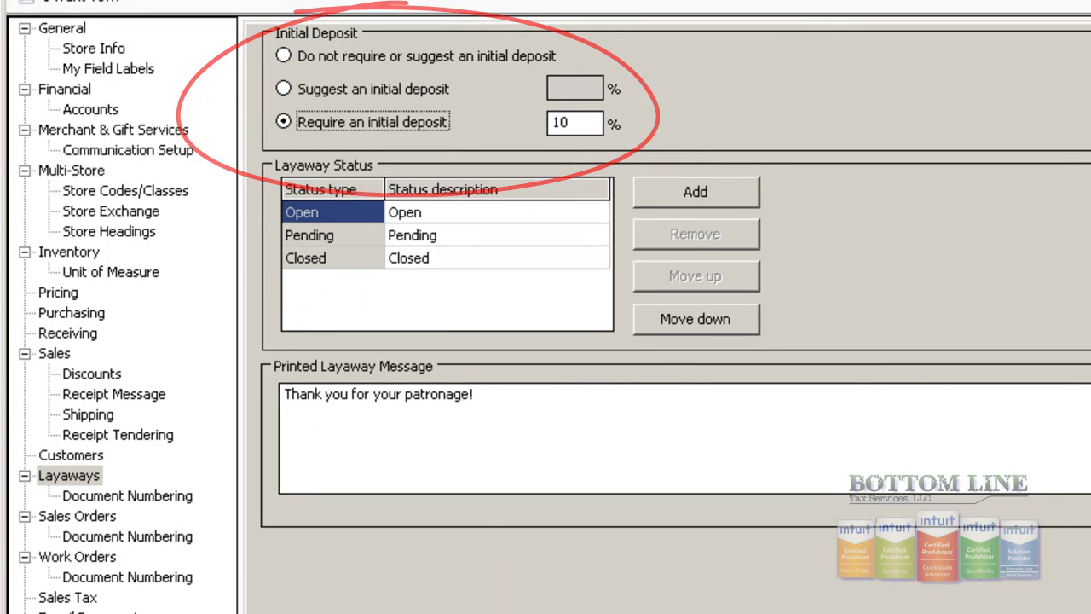
key(Tab)
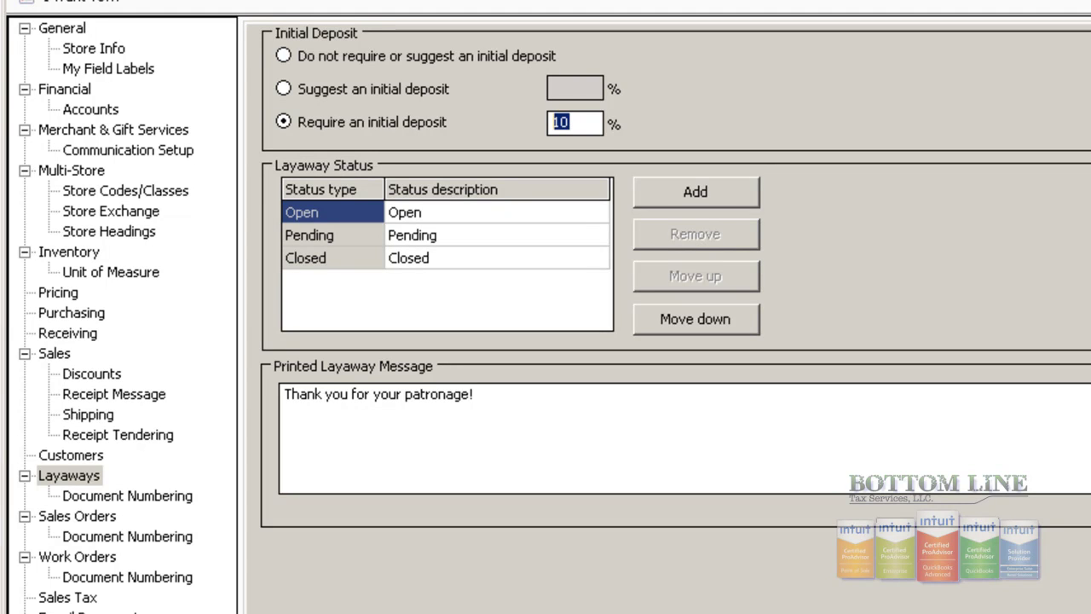
text(30)
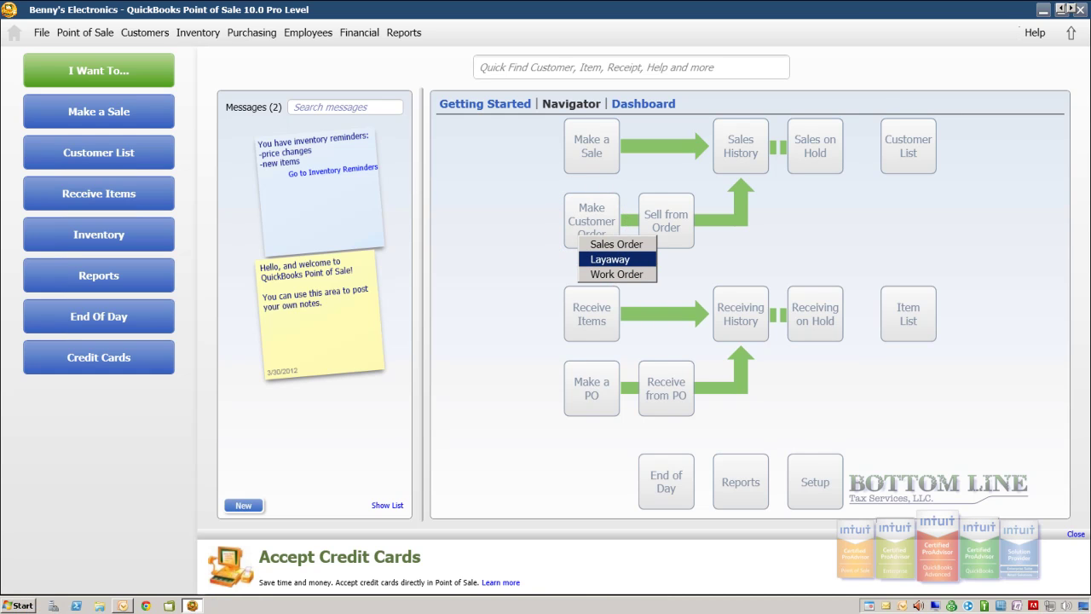
- Start a blank layaway, number 1, from Make Customer Order
click(610, 259)
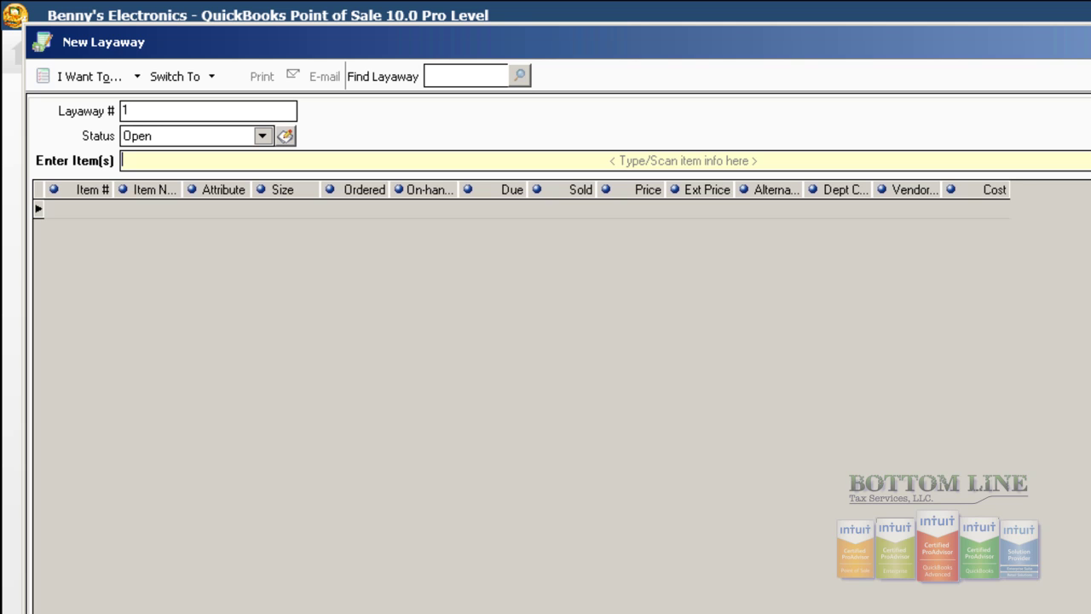
- Add Vacation Planner 5.0 at $199.00 by typing 'vaca', then browse the item list and return
text(vaca)
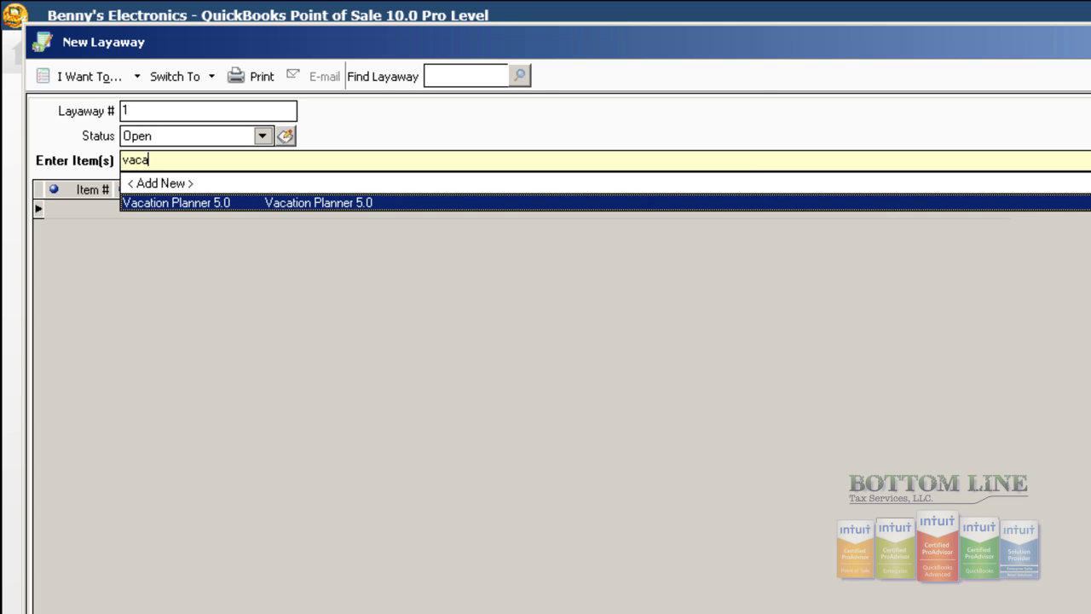
key(Return)
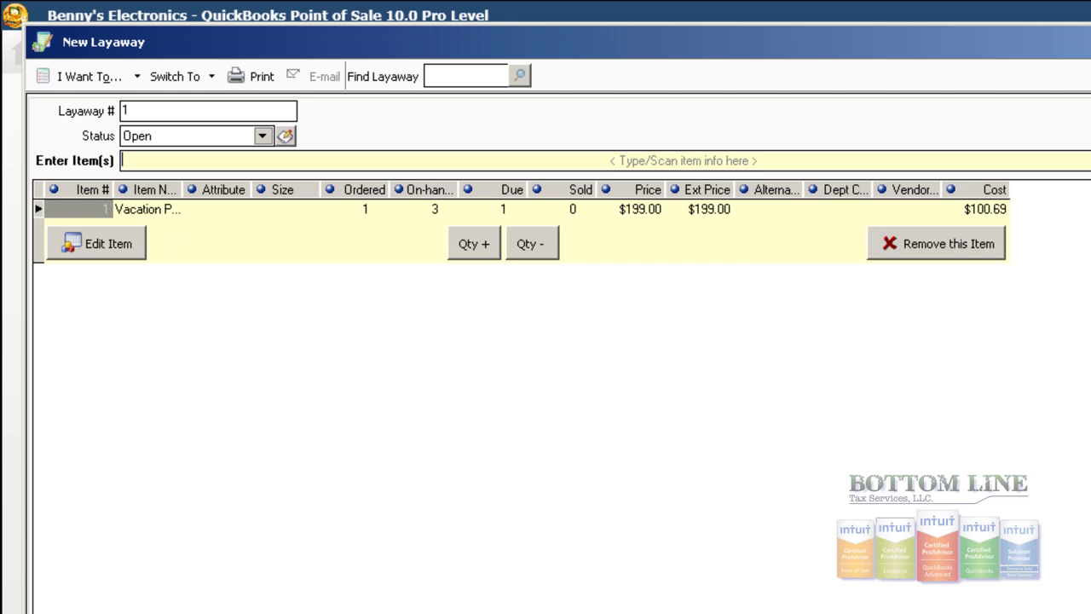
click(88, 76)
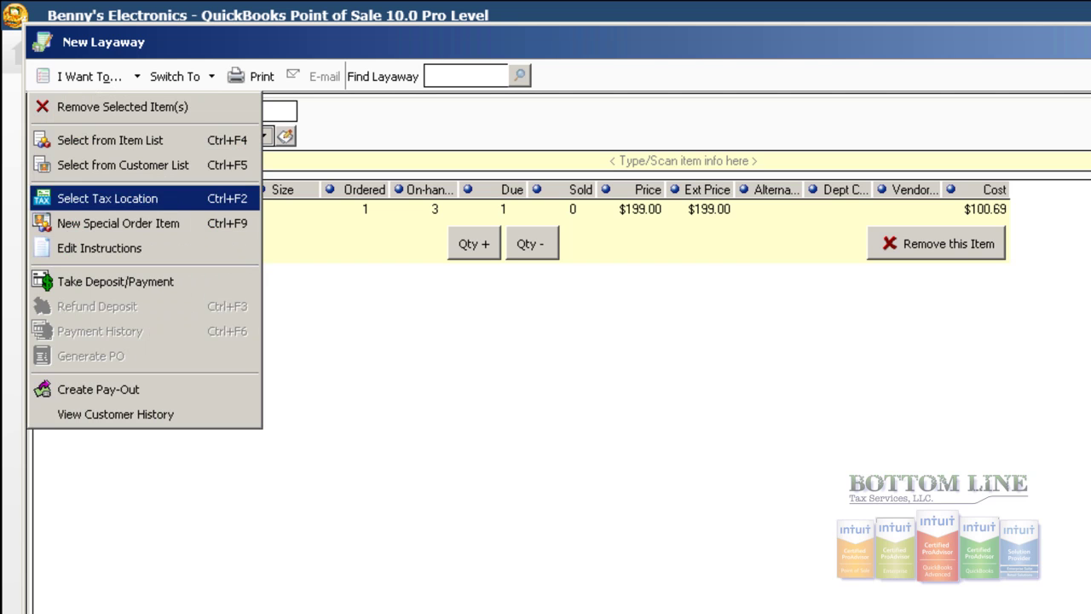
click(110, 140)
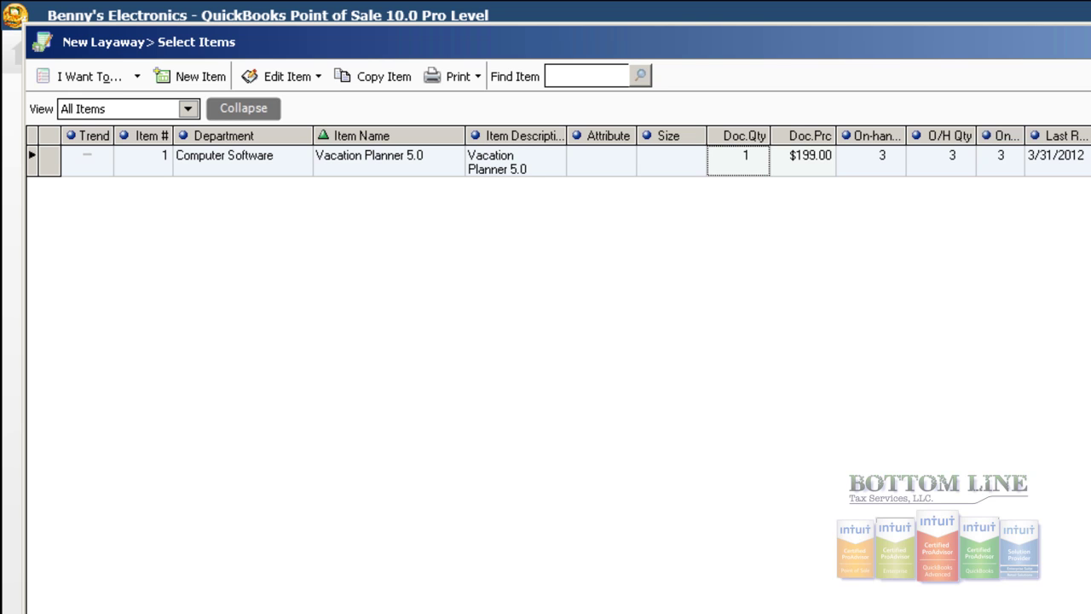
click(552, 75)
key(Return)
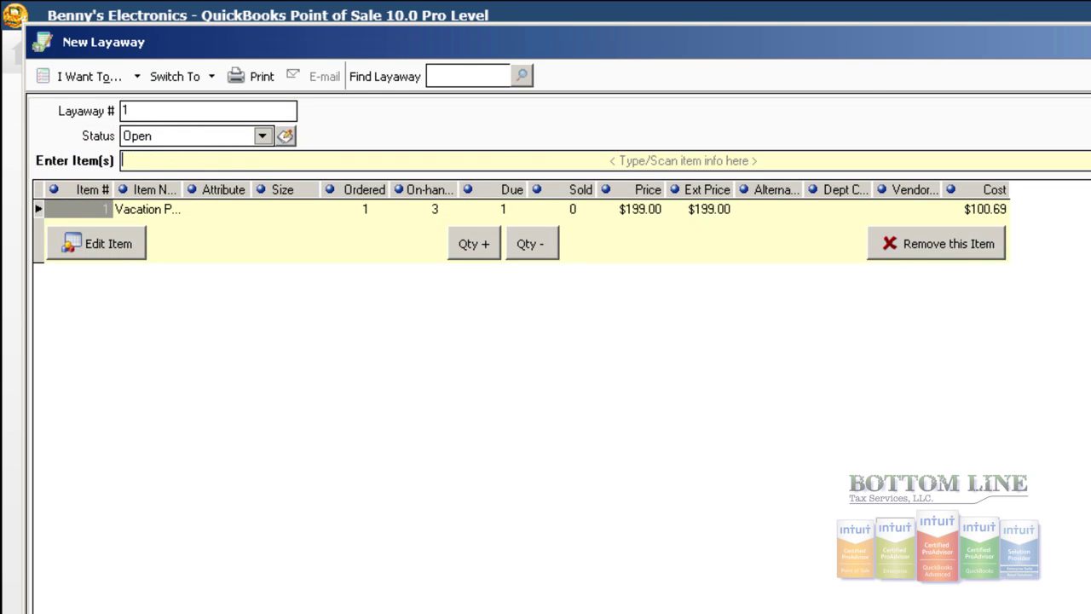
- Raise the Vacation Planner quantity past stock despite the warning, then lower it to 2 ($398.00)
click(473, 244)
click(474, 244)
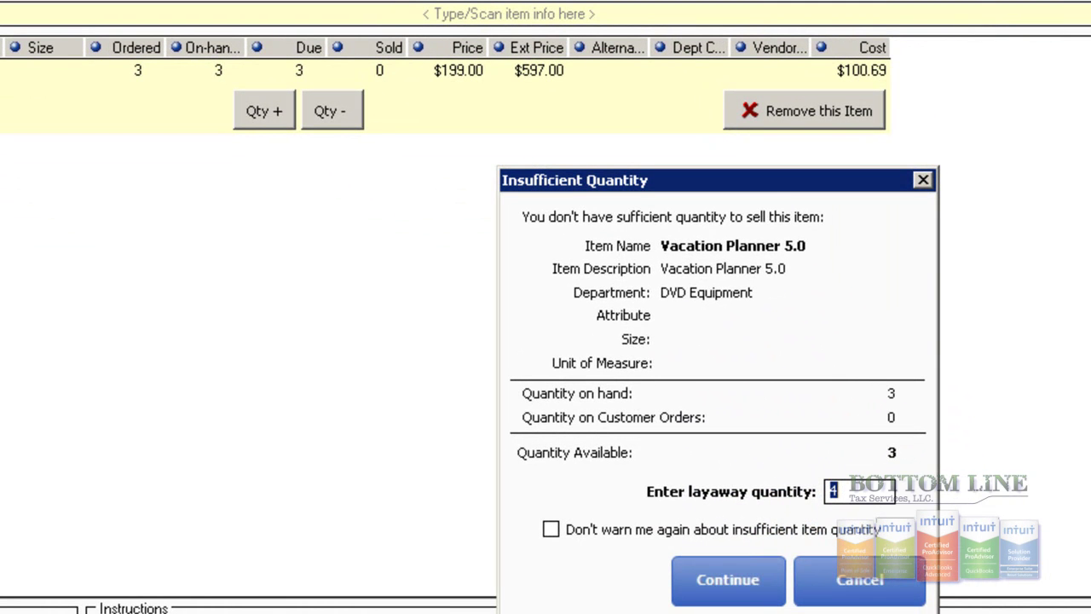
drag(575, 180, 375, 9)
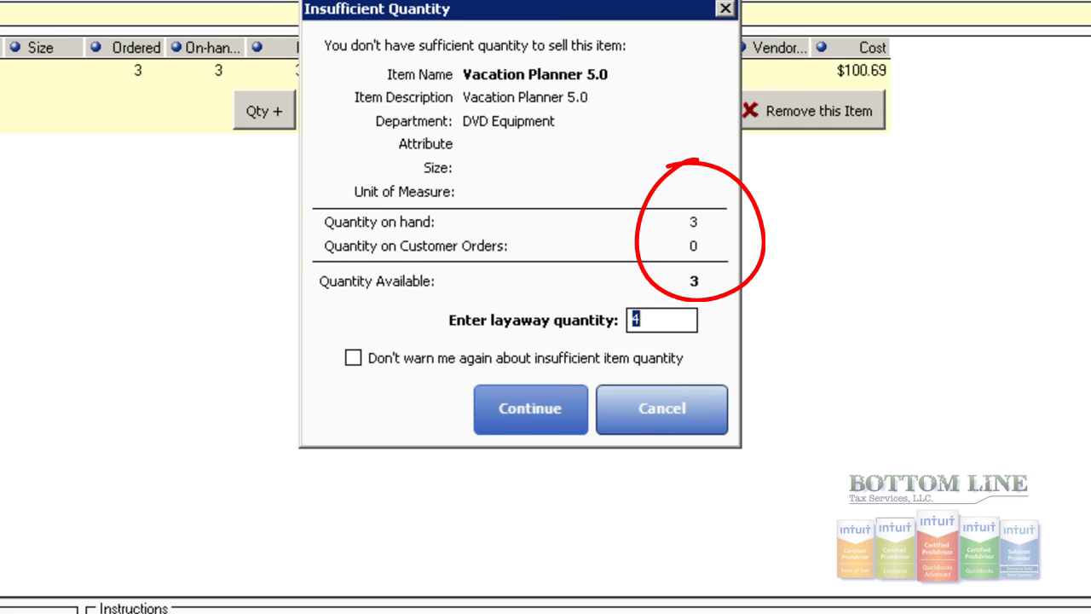
key(Return)
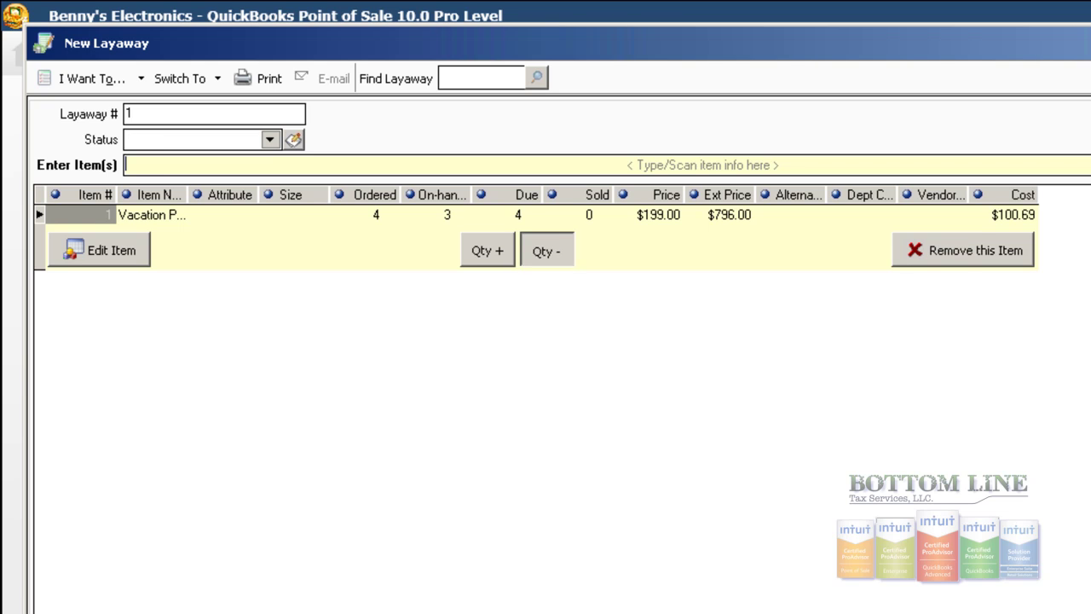
click(546, 249)
click(546, 250)
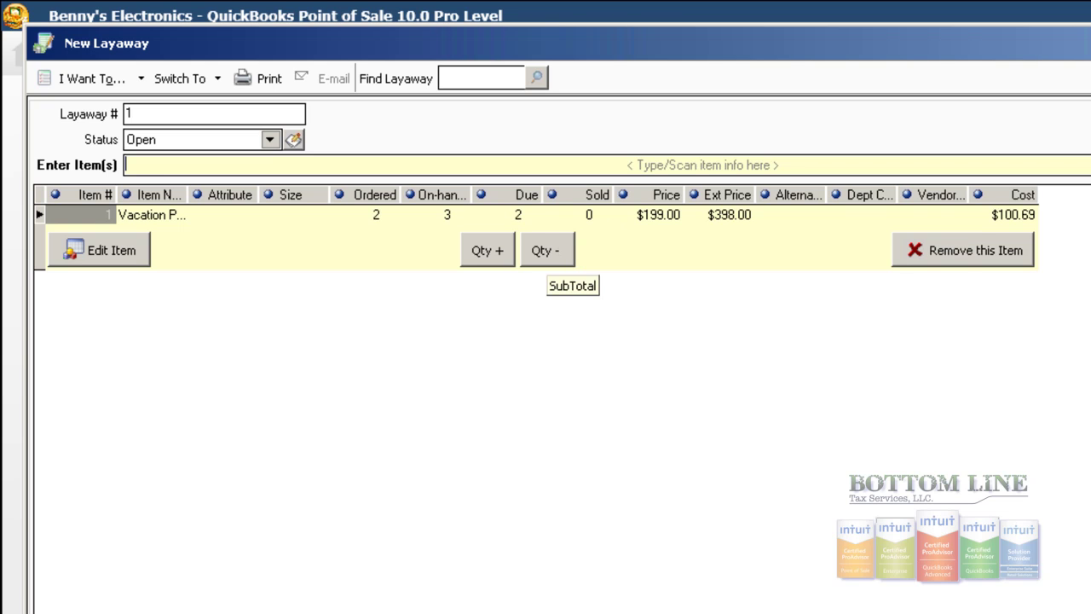
- Lower the quantity to 1, set the associate to -No Entry-, and check the cashier list
click(546, 250)
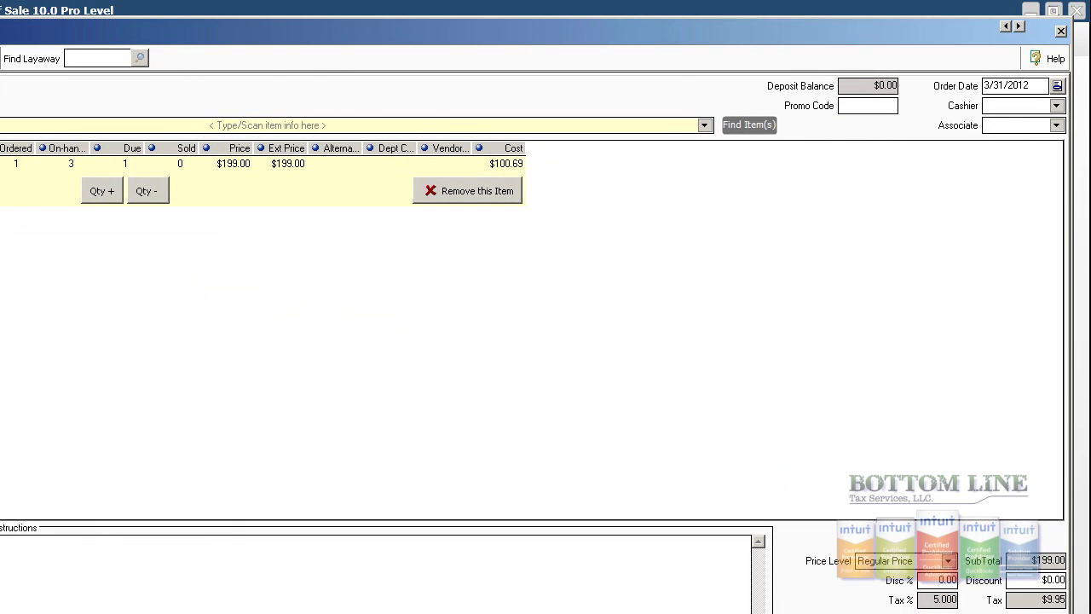
click(1056, 125)
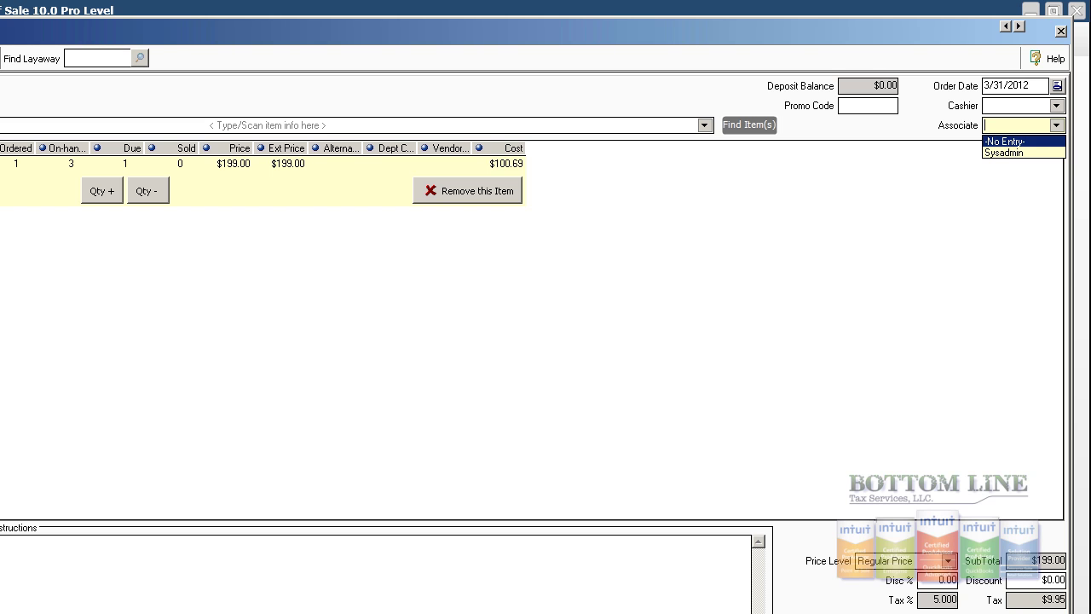
click(1004, 142)
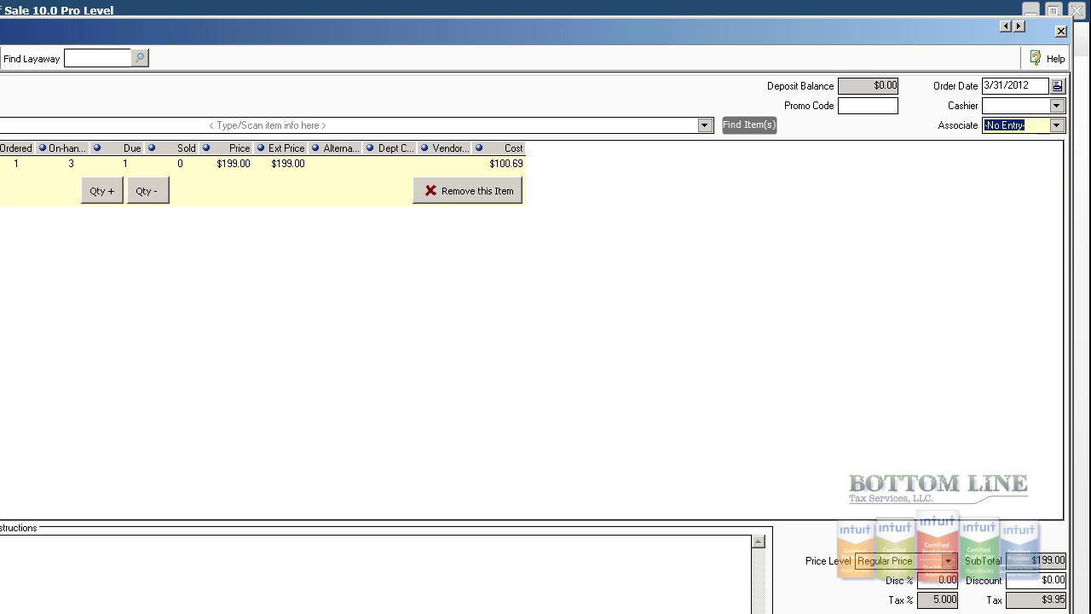
click(1056, 125)
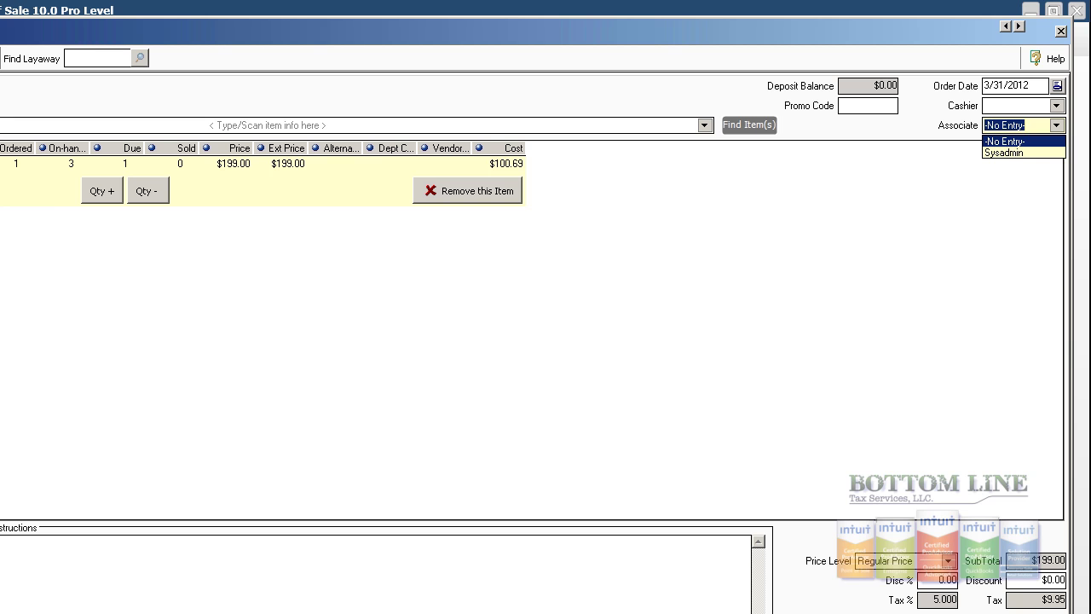
click(1018, 104)
click(1056, 106)
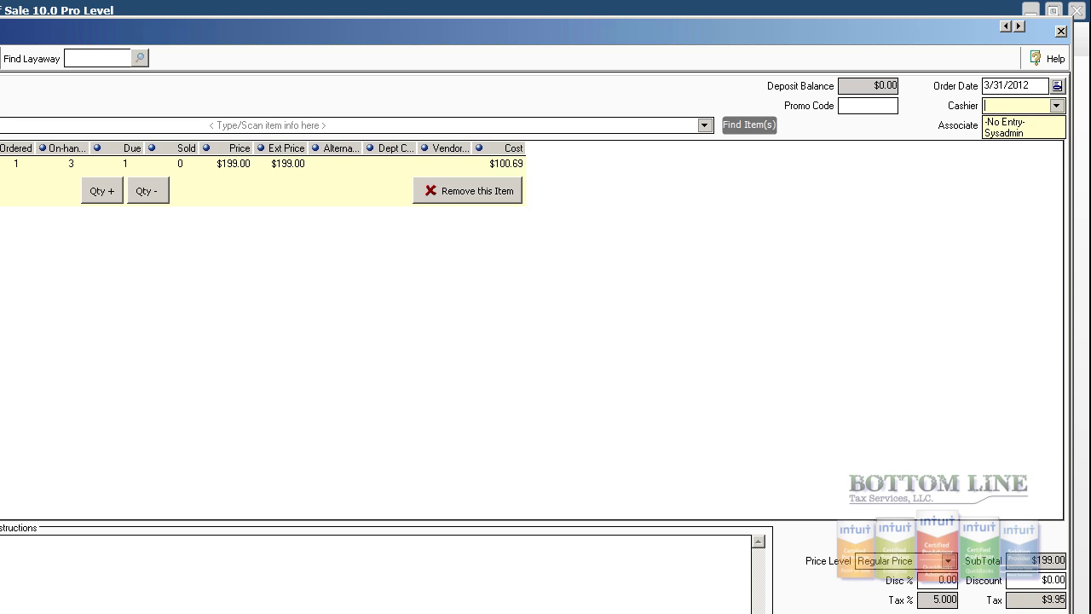
key(Escape)
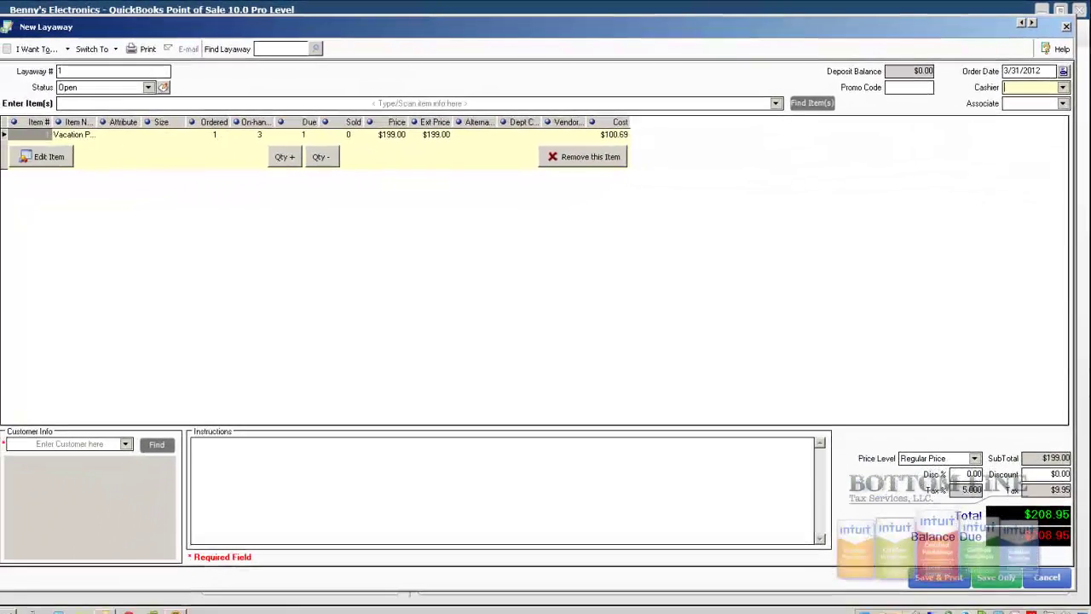
- Try saving the layaway, dismiss the required-customer warning, and close the form
click(1001, 568)
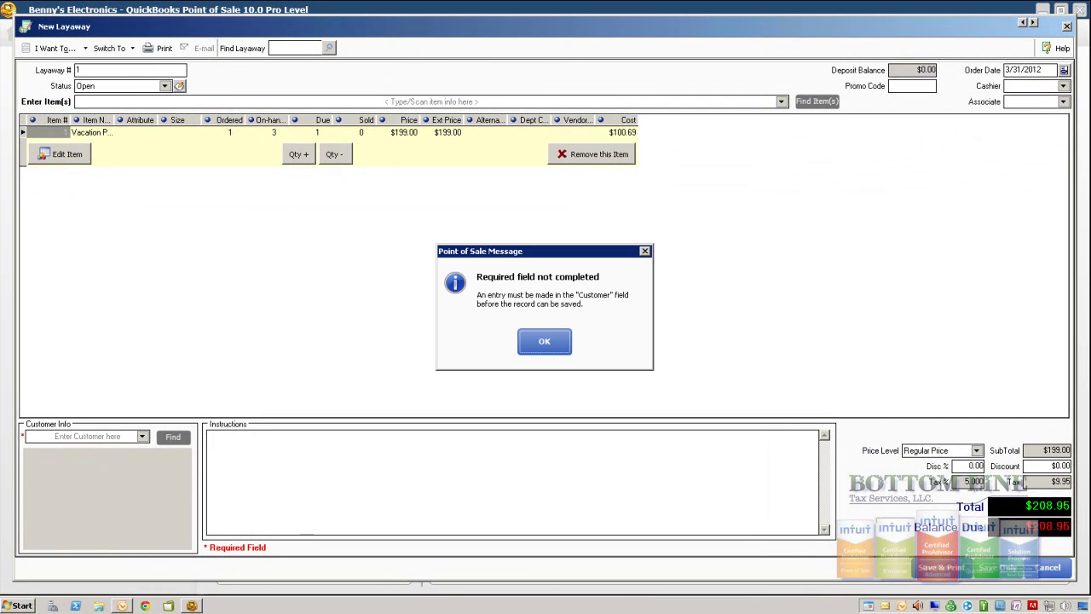
key(Return)
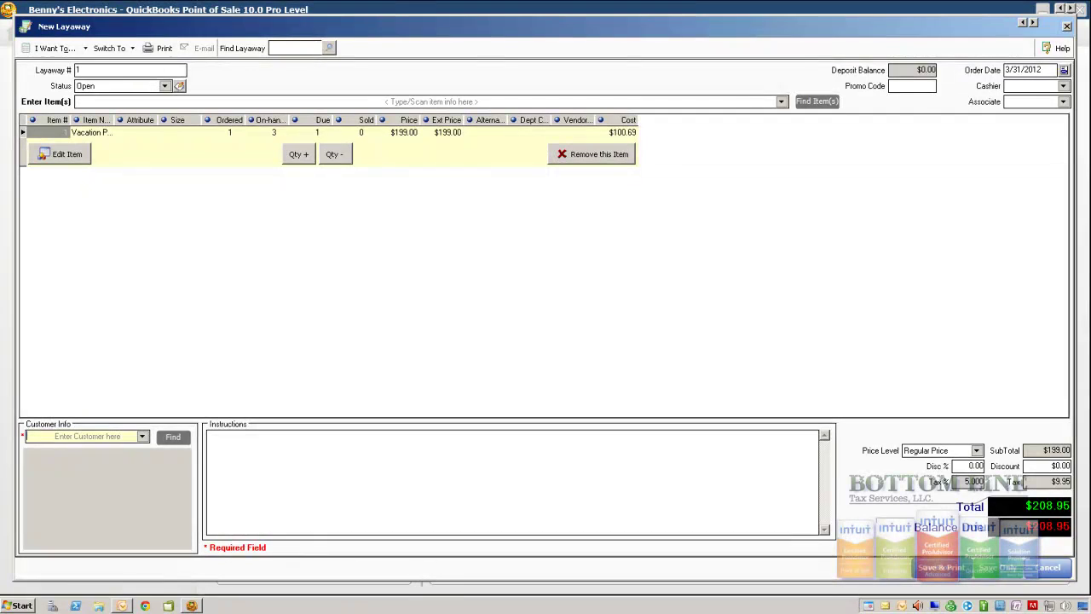
click(1048, 568)
- Discard the unfinished layaway changes and open the Employee List
key(Return)
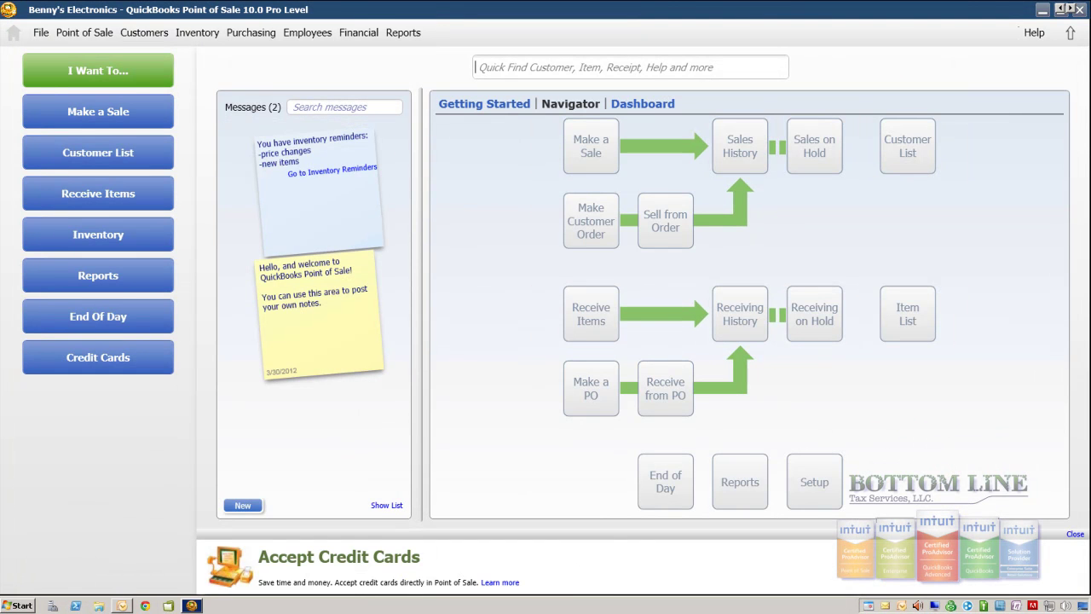
click(307, 33)
key(Down)
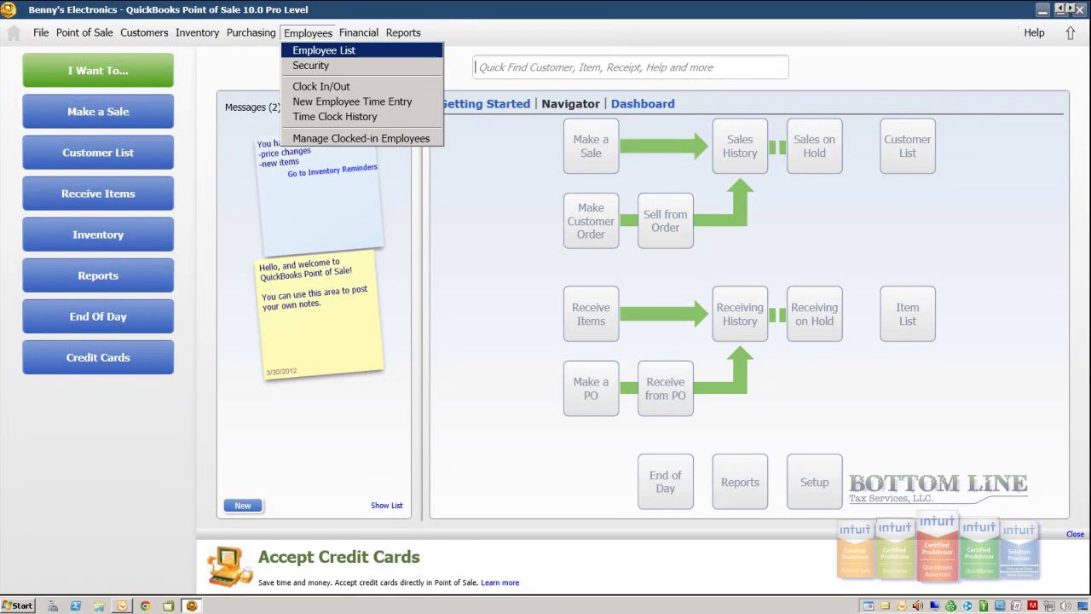
key(Return)
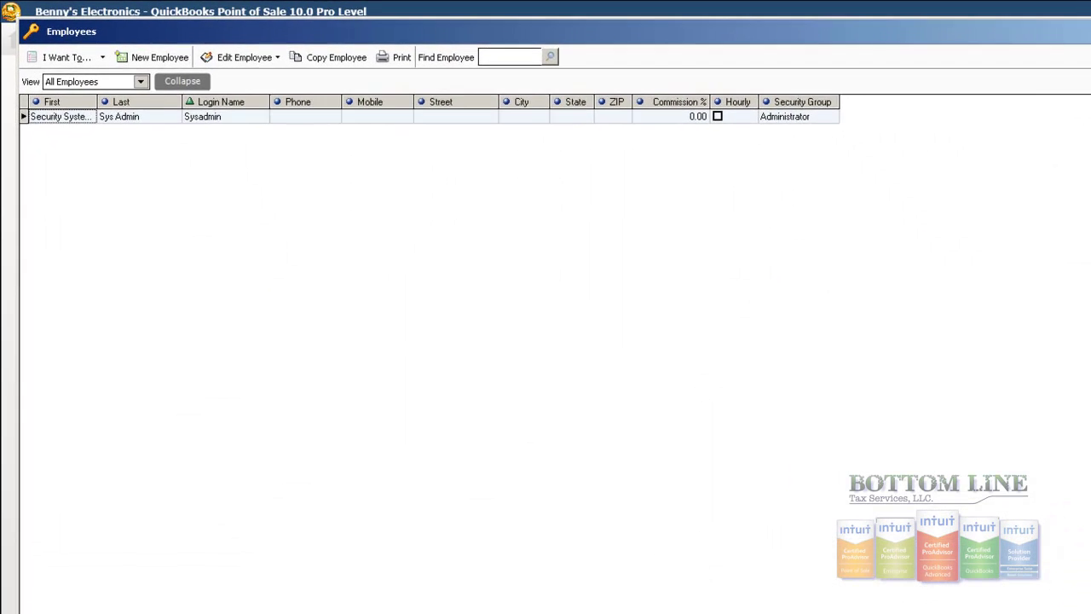
- Create a new employee with login name, first and last name, save it, and close the list
key(ctrl+n)
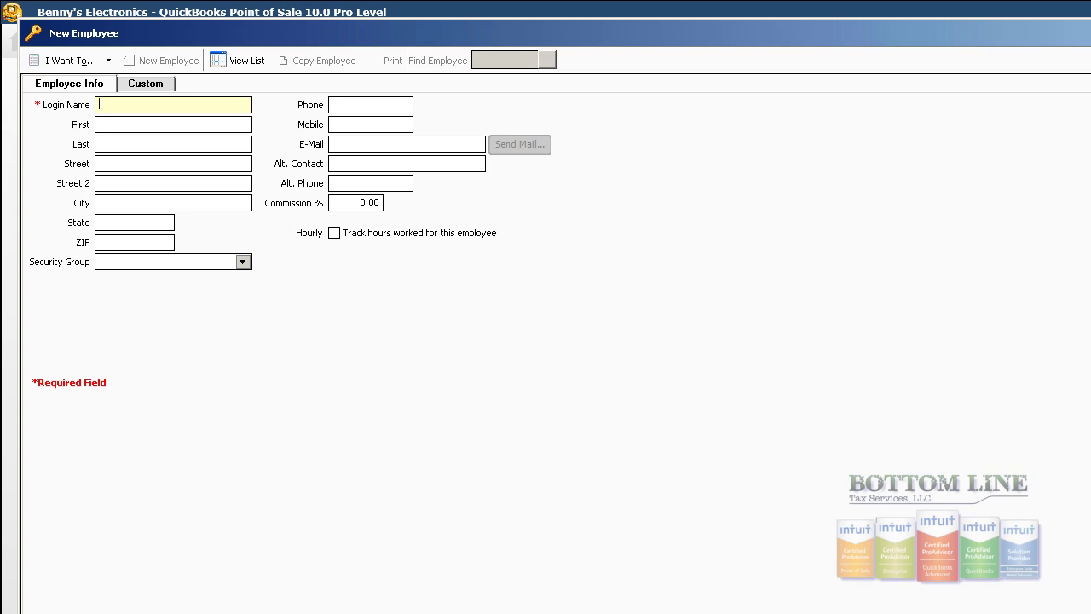
text(jsm)
text(ith)
text(JEmel)
key(BackSpace)
key(BackSpace)
key(BackSpace)
text(eme)
text(Smith)
text(50)
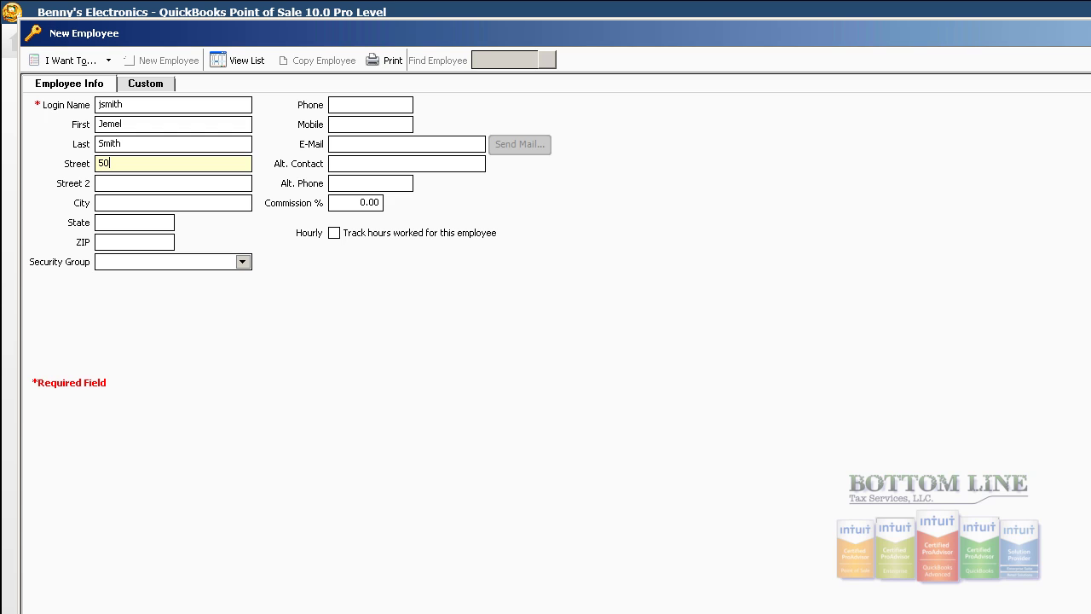
key(BackSpace)
key(BackSpace)
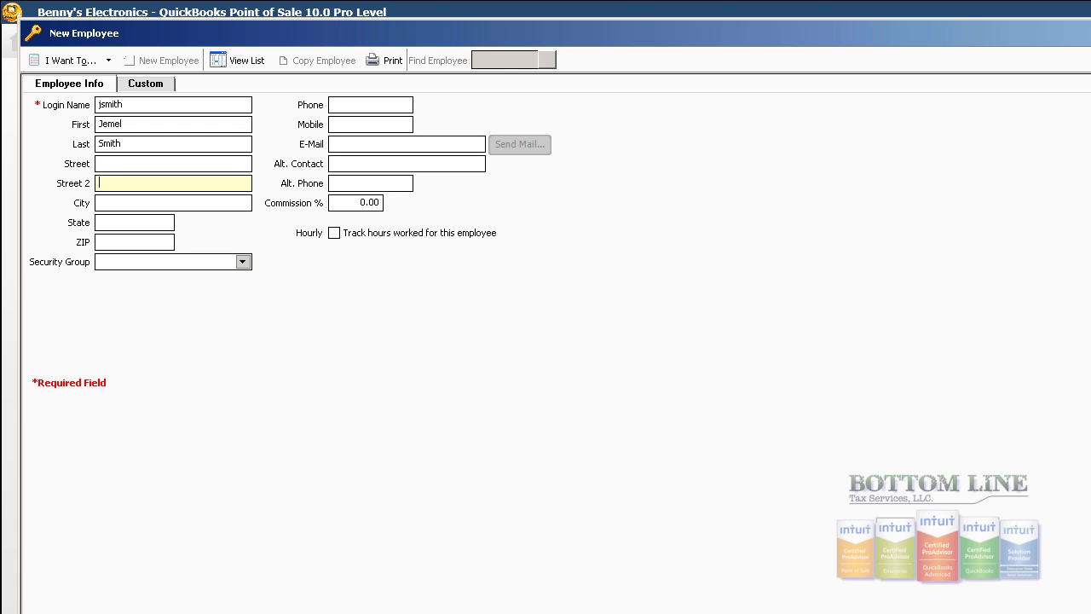
key(ctrl+s)
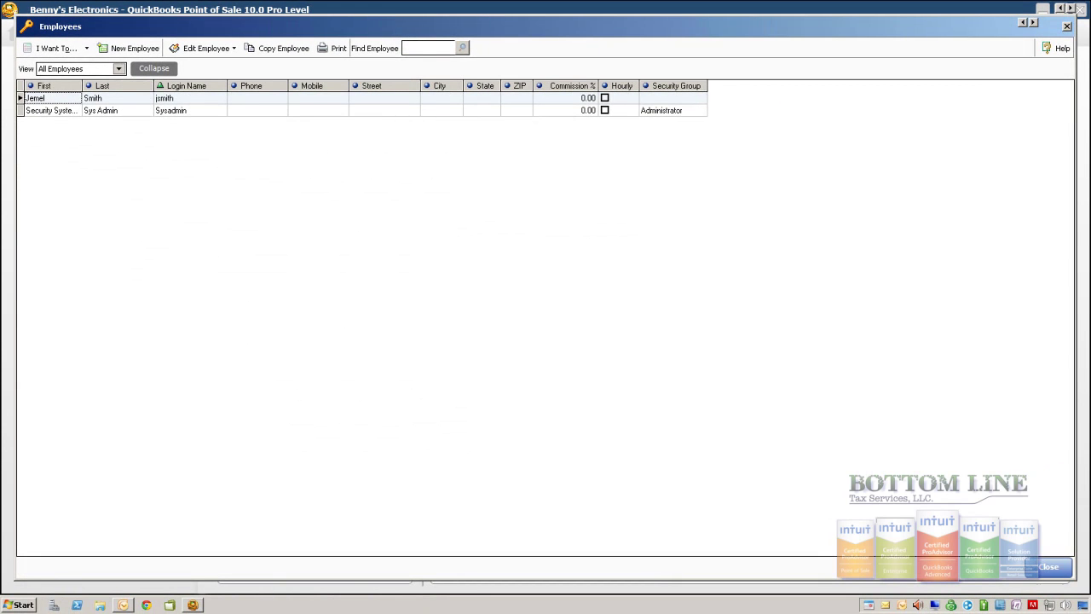
click(1049, 566)
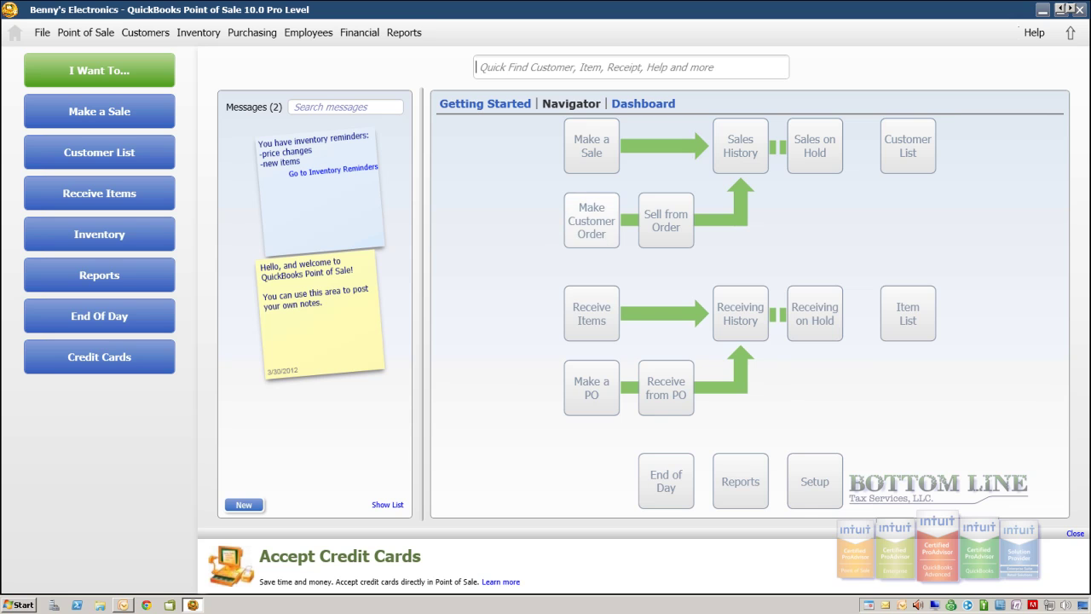
- Start a new layaway and add Vacation Planner 5.0 at $199.00 from the item list
click(587, 233)
click(610, 258)
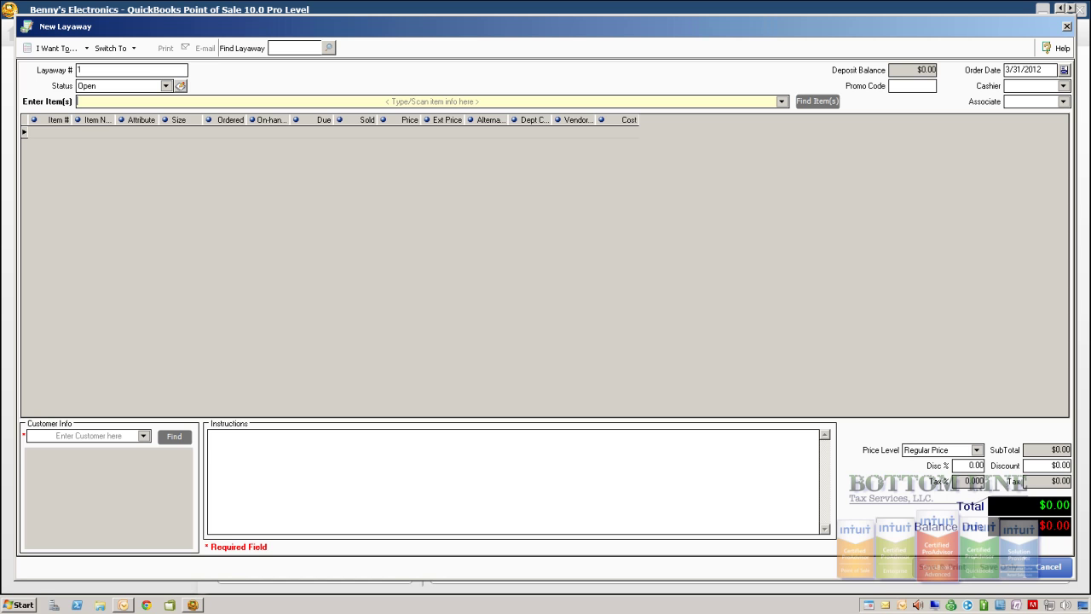
click(55, 48)
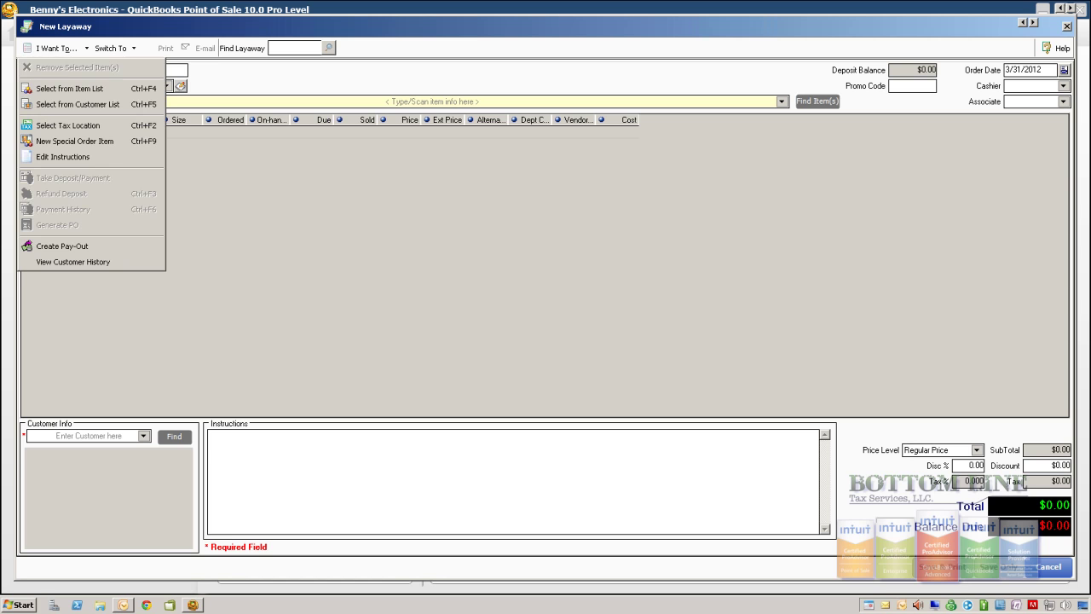
key(Up)
key(Return)
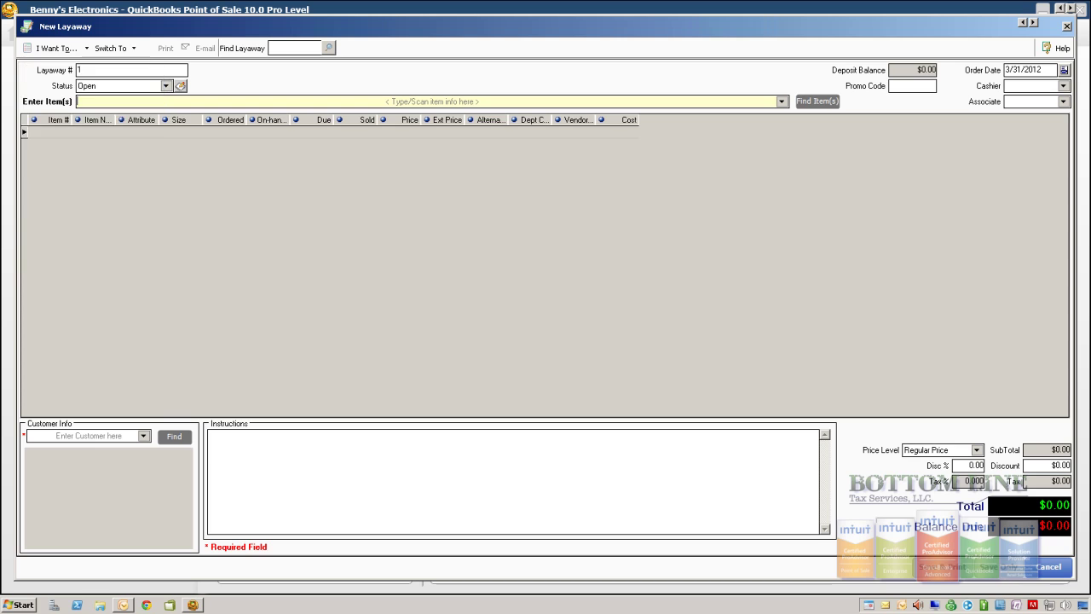
key(Return)
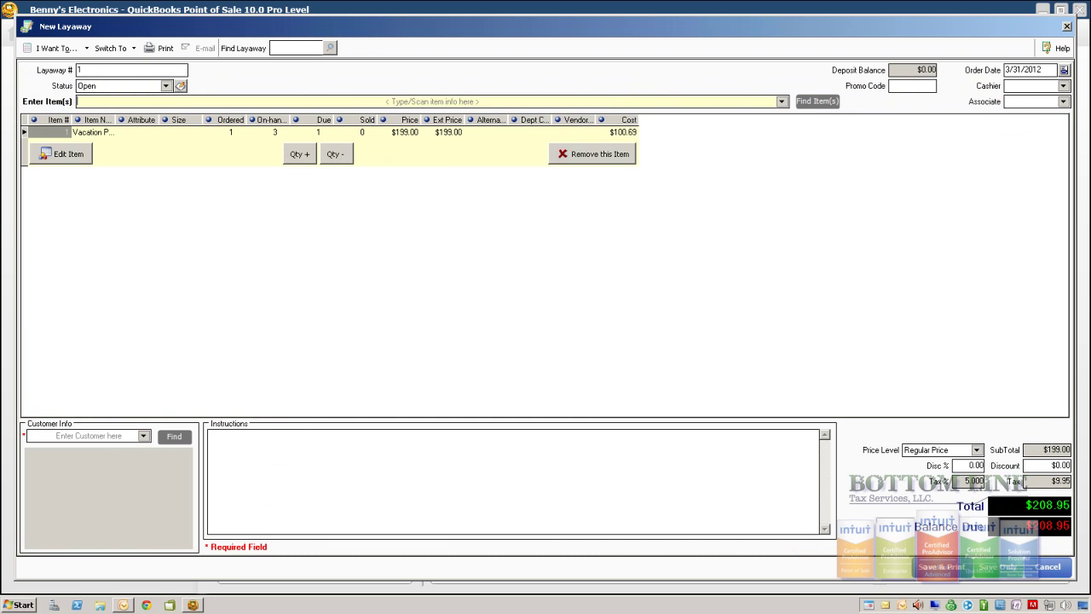
- Set the new employee as cashier and associate, applying the associate to all items
click(1062, 85)
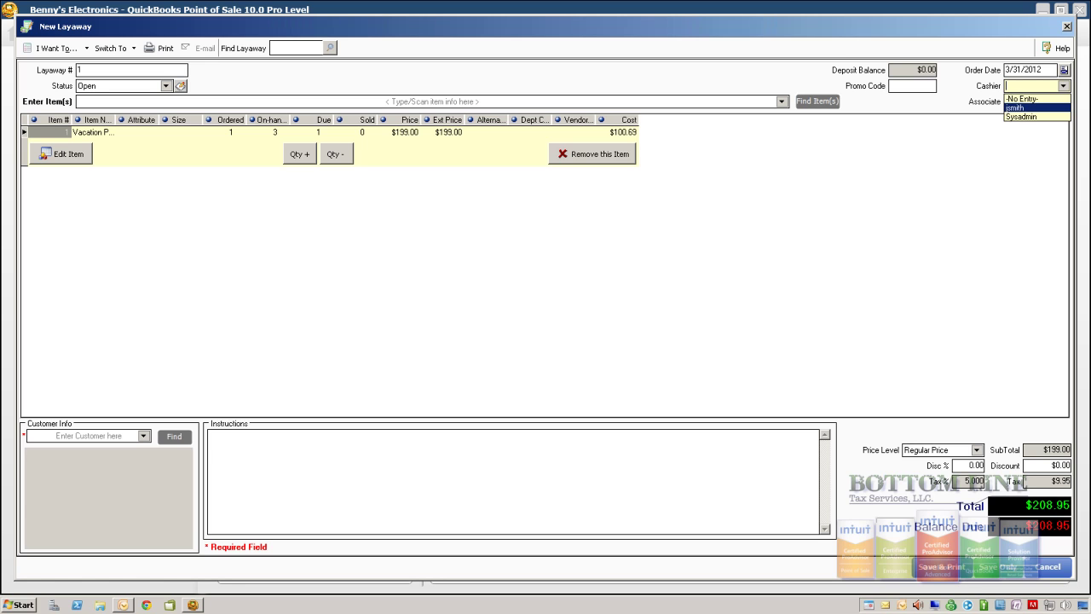
click(1027, 107)
click(1063, 102)
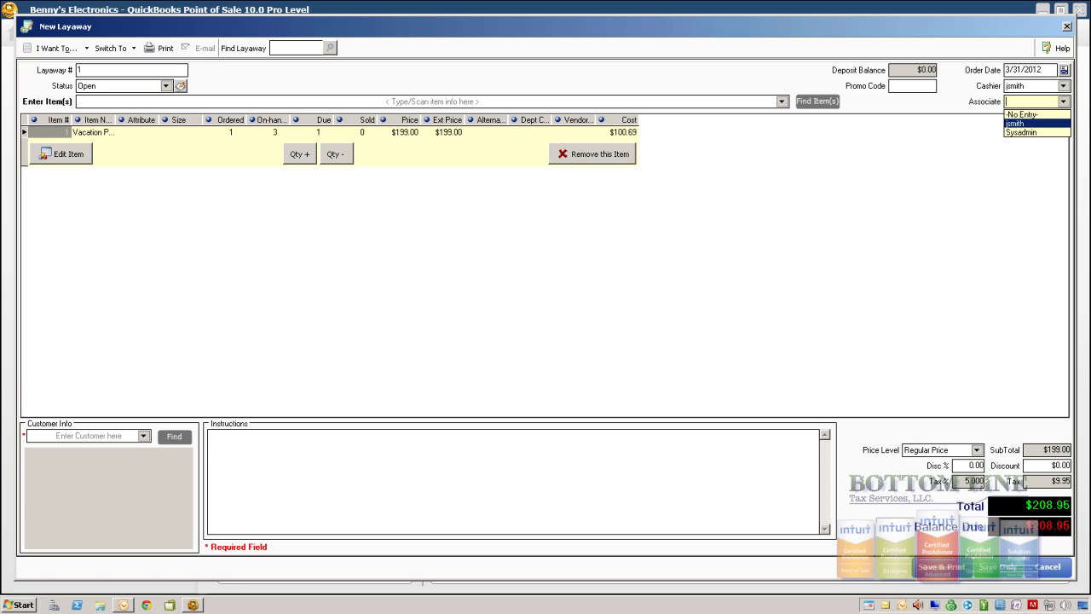
key(Return)
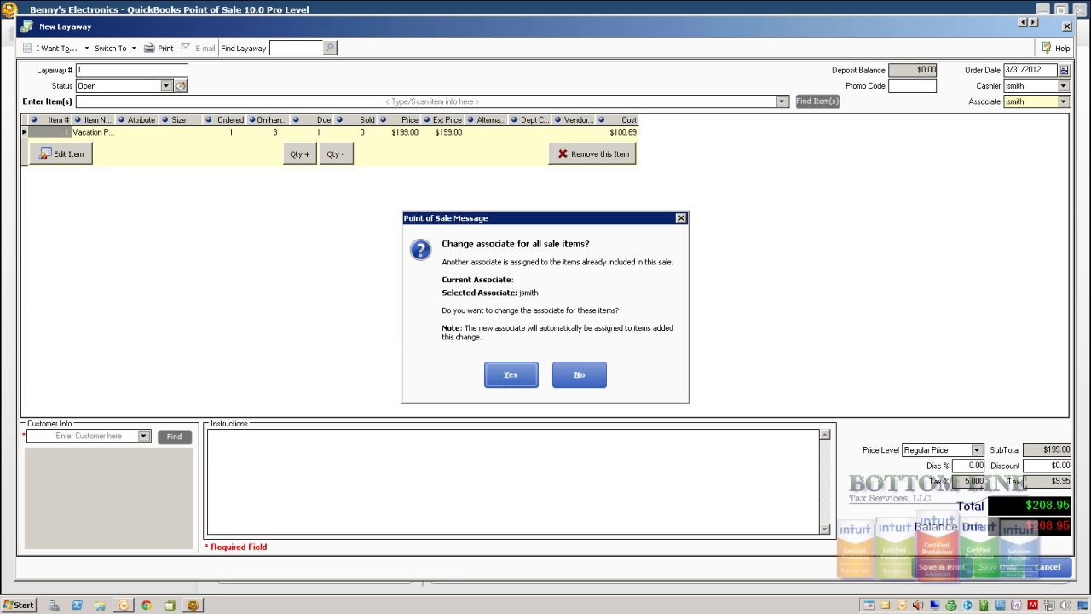
key(Return)
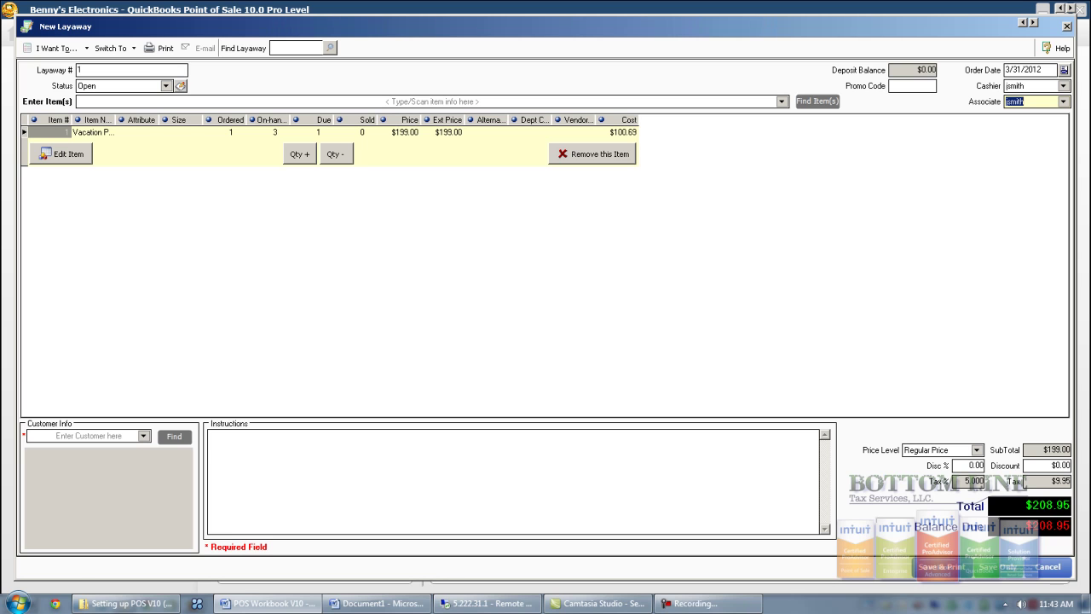
click(1041, 69)
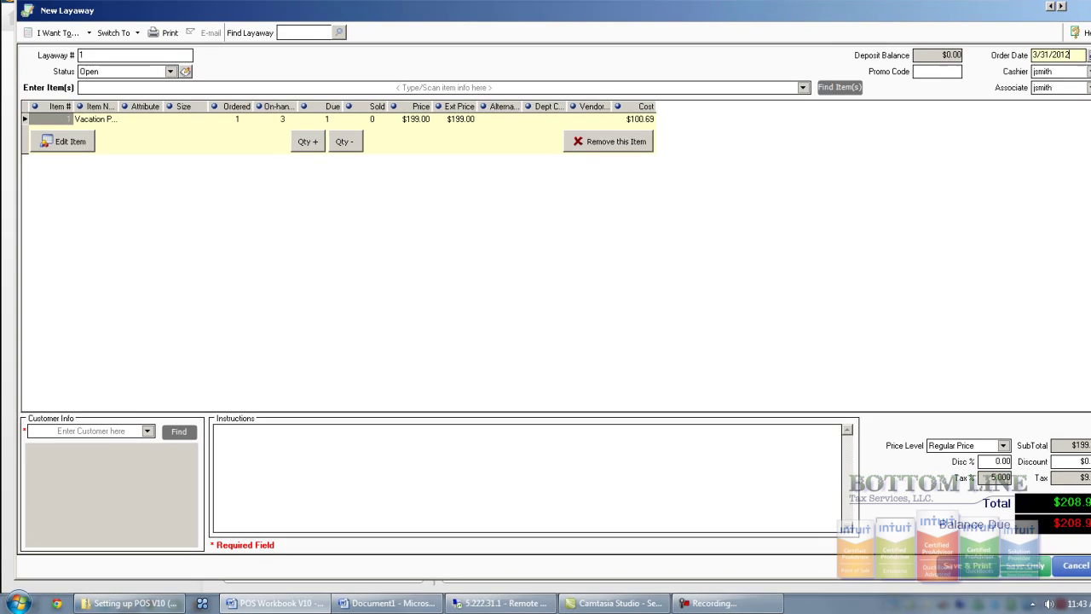
- Enter 'Gre' as customer and pick General Services Administration, dropping the total to $199.00
click(102, 391)
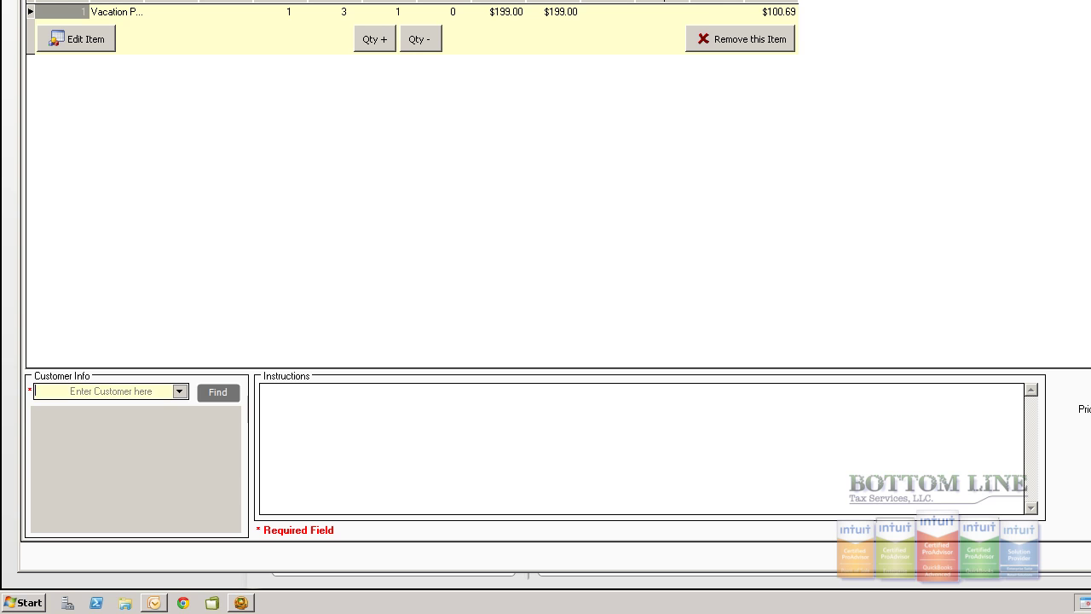
text(Gre)
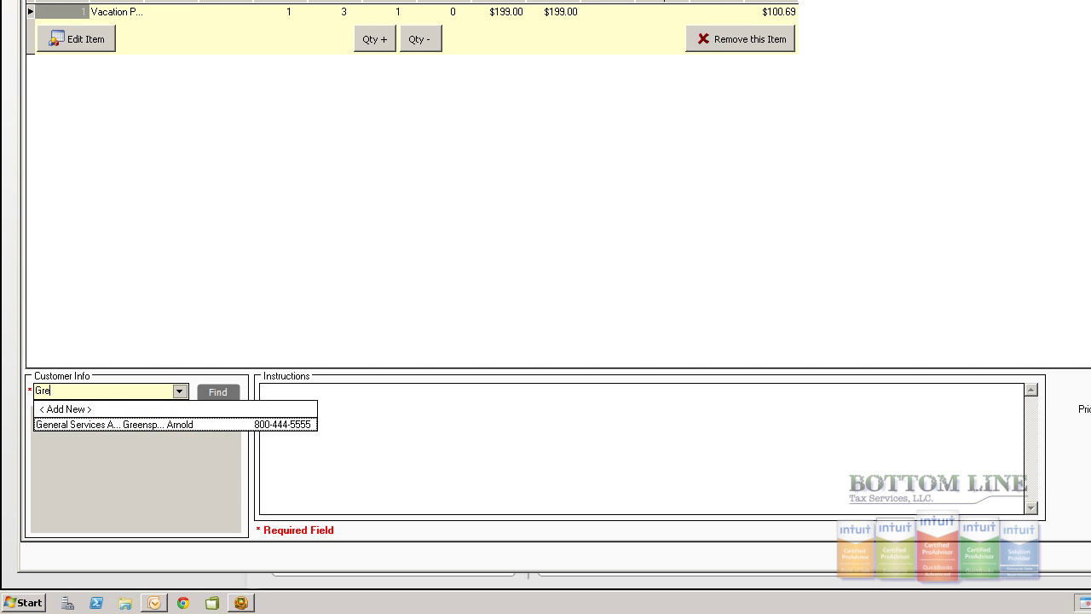
key(Down)
key(Return)
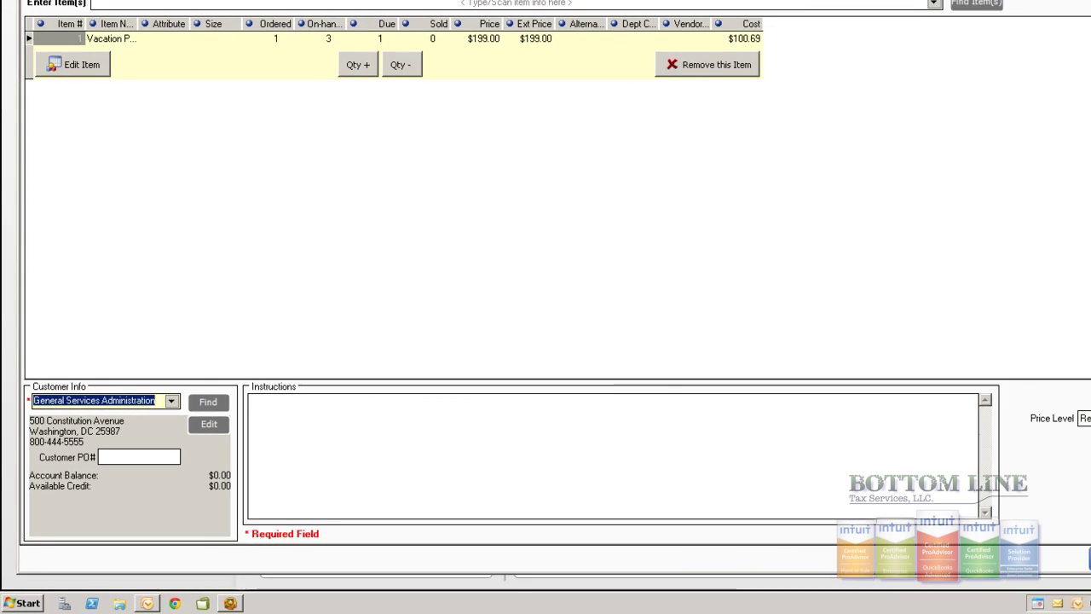
click(145, 449)
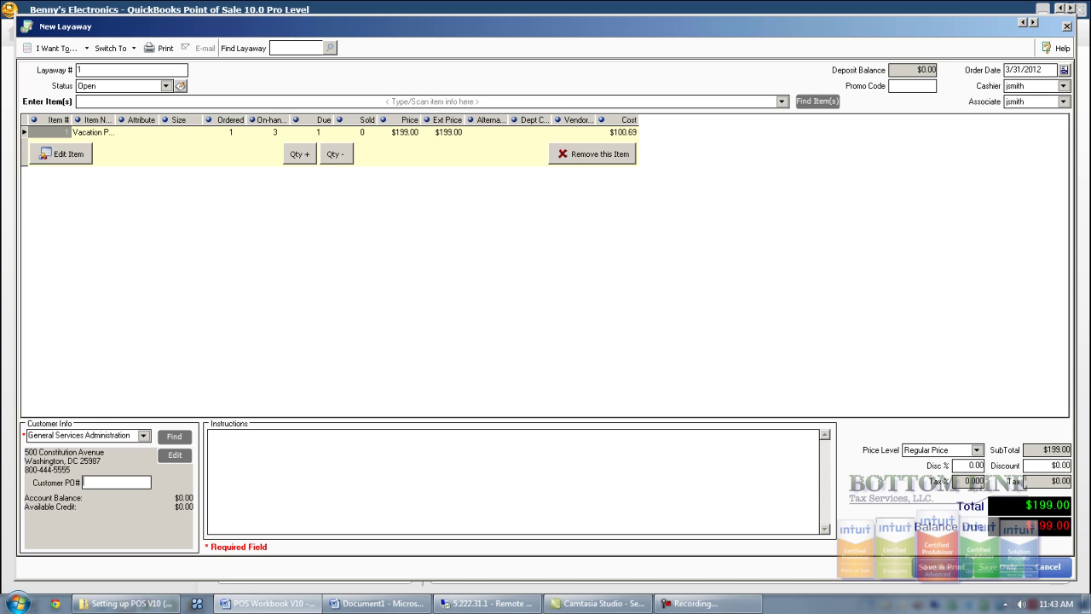
- Save the Vacation Planner layaway, which brings up the $59.70 minimum deposit on $199.00
click(997, 566)
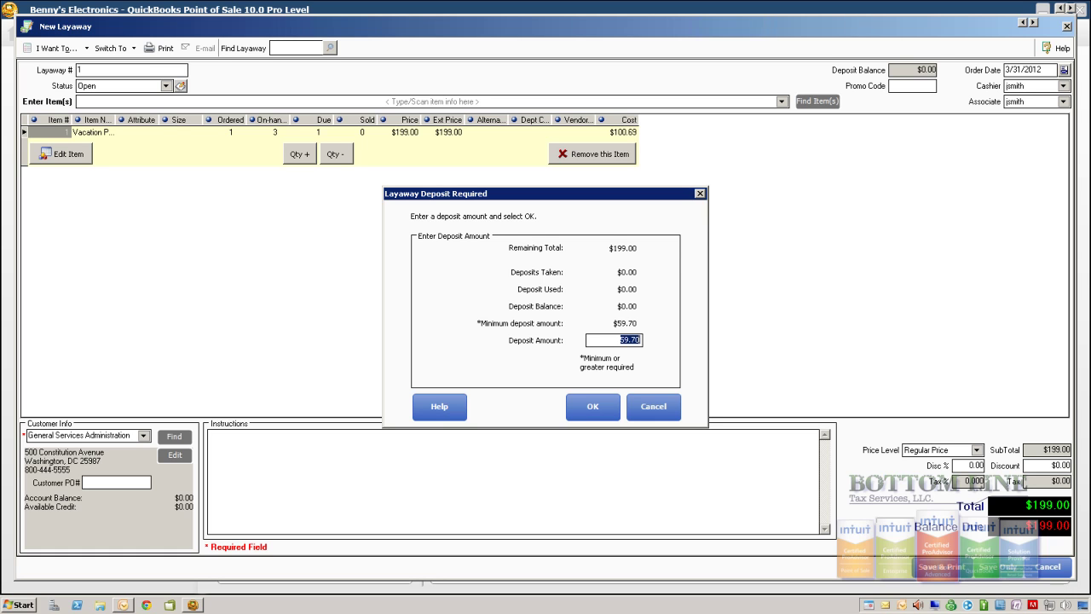
- Accept the $59.70 minimum deposit, pay it in cash, and save the layaway
key(Return)
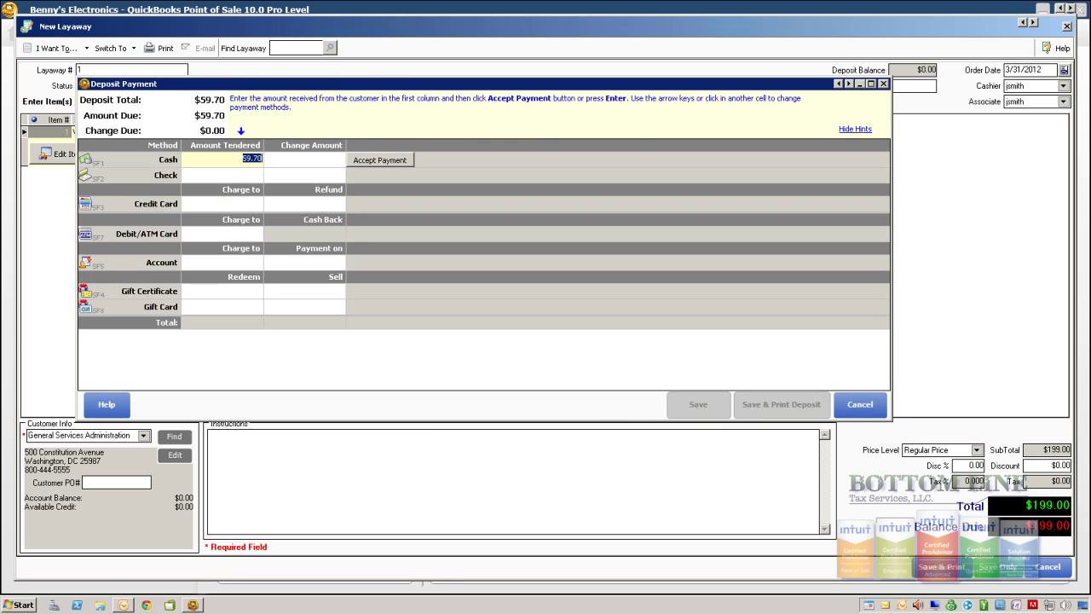
key(Return)
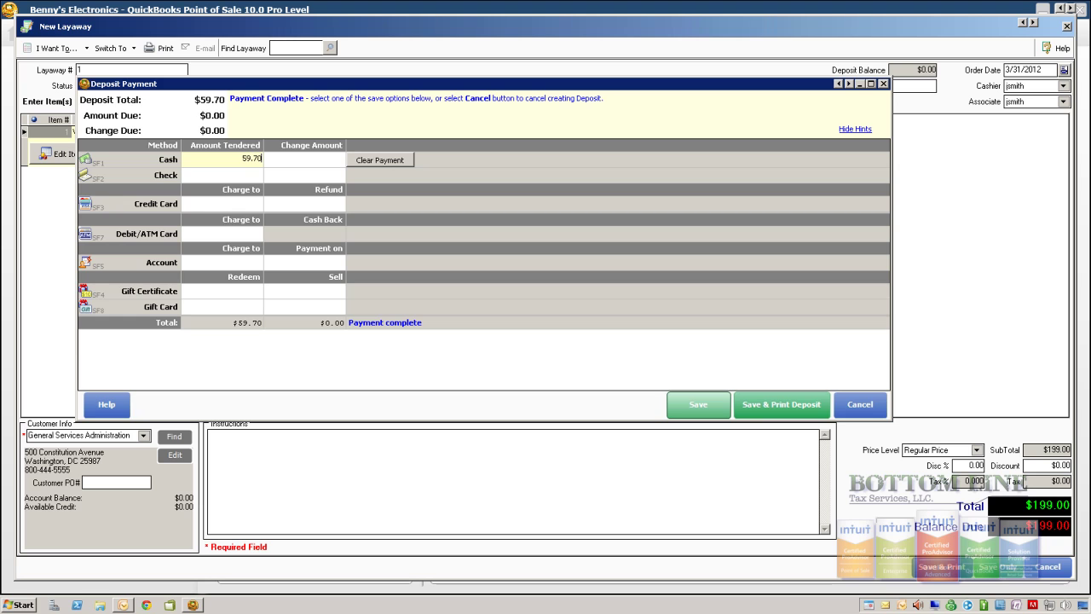
click(699, 404)
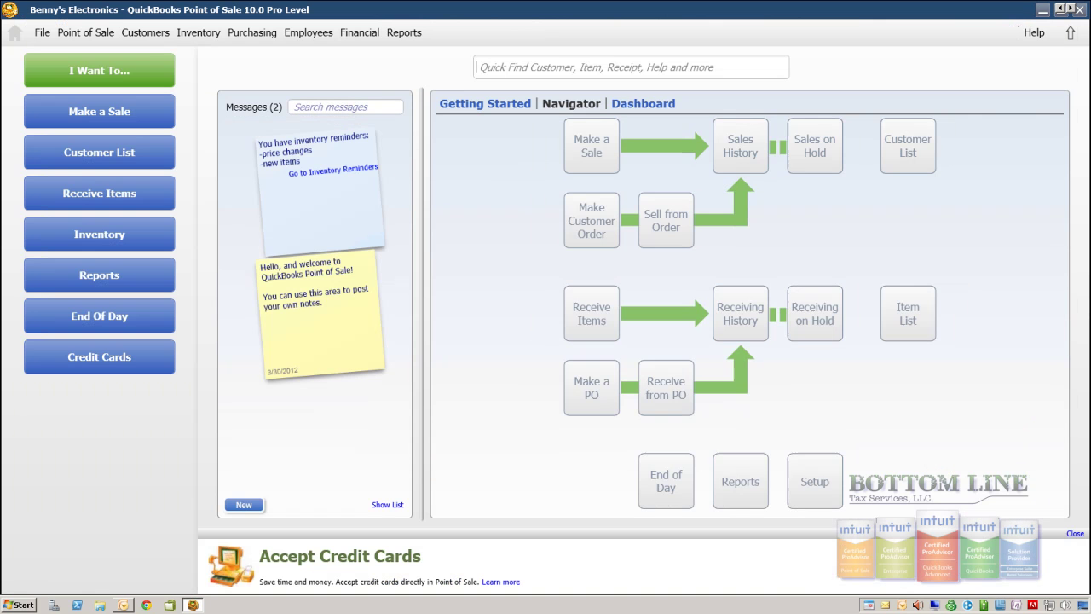